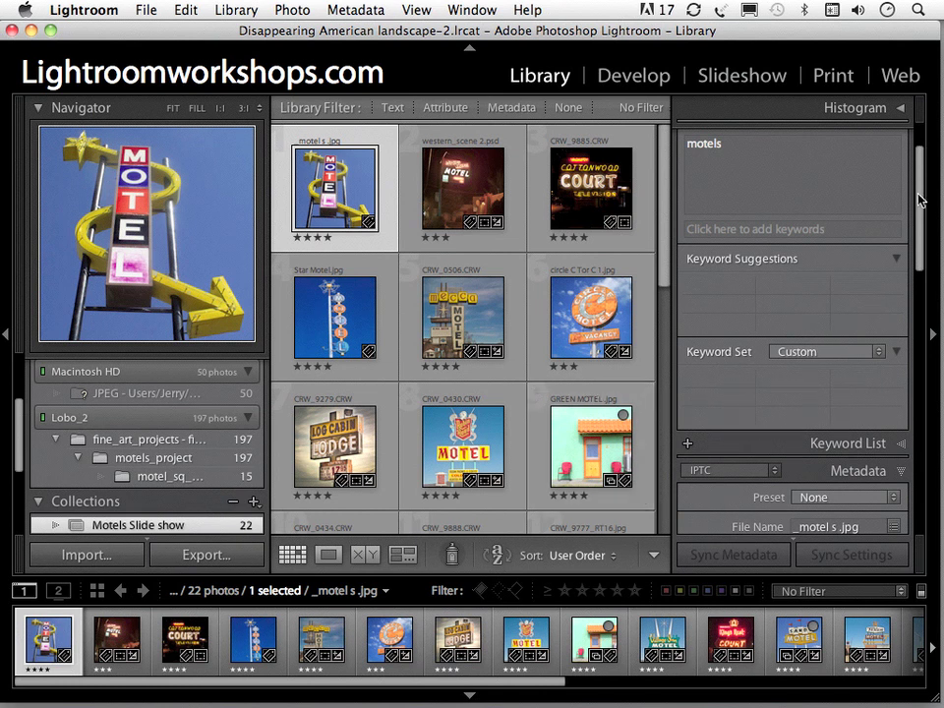
Collapse the Keywording section and examine the IPTC Title field of the first motel photo and of western_scene 2.psd
{"action": "left_click_drag", "start_coordinate": [921, 189], "coordinate": [933, 152]}
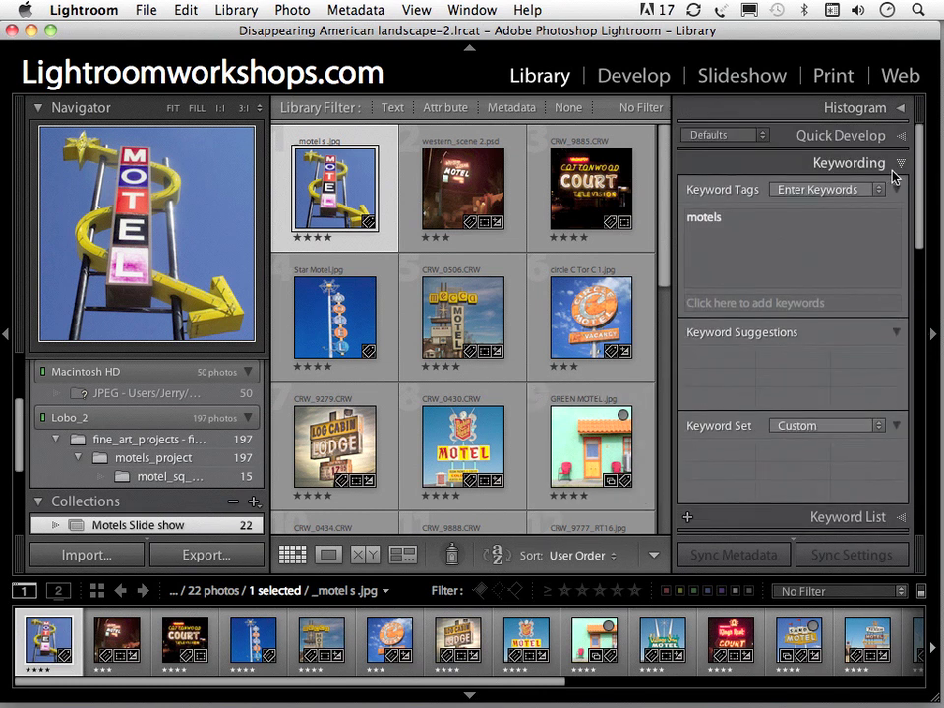
{"action": "left_click", "coordinate": [890, 169]}
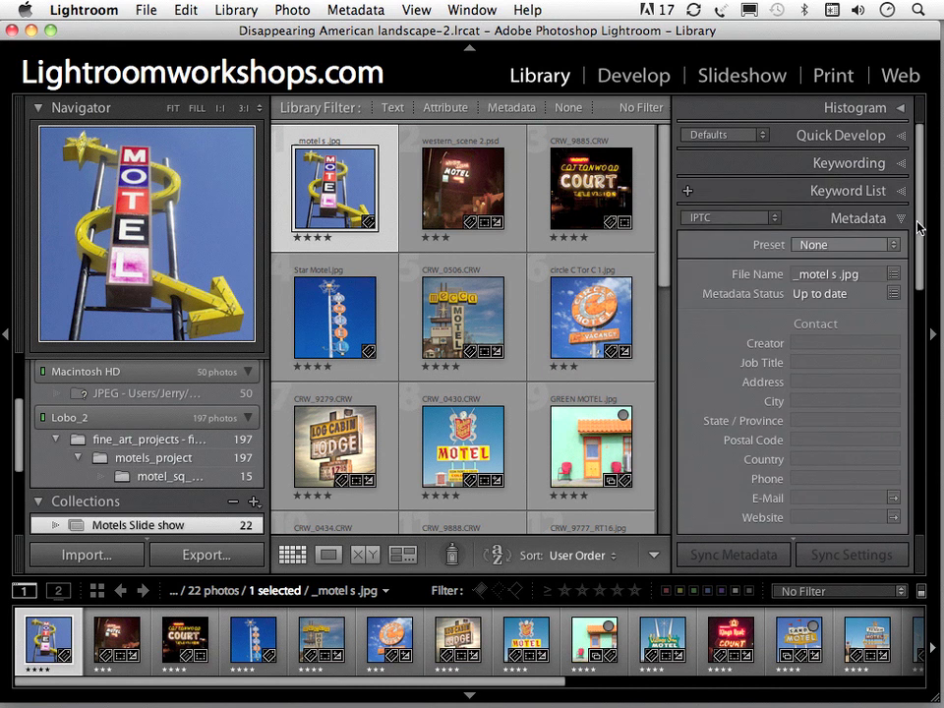
{"action": "scroll", "coordinate": [910, 288], "scroll_direction": "down", "scroll_amount": 10}
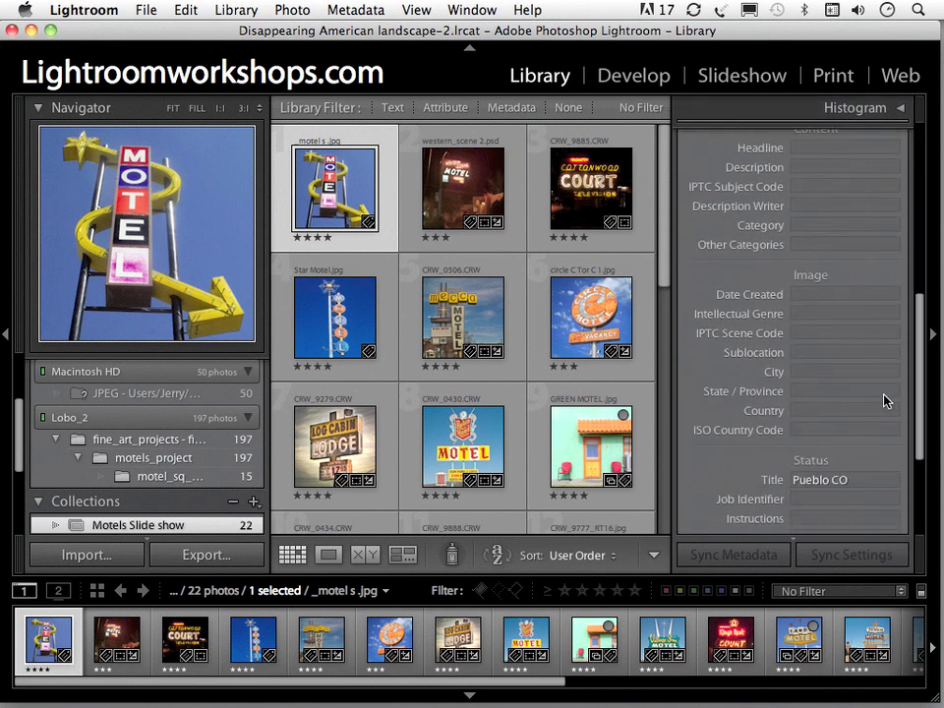
{"action": "scroll", "coordinate": [881, 433], "scroll_direction": "down", "scroll_amount": 1}
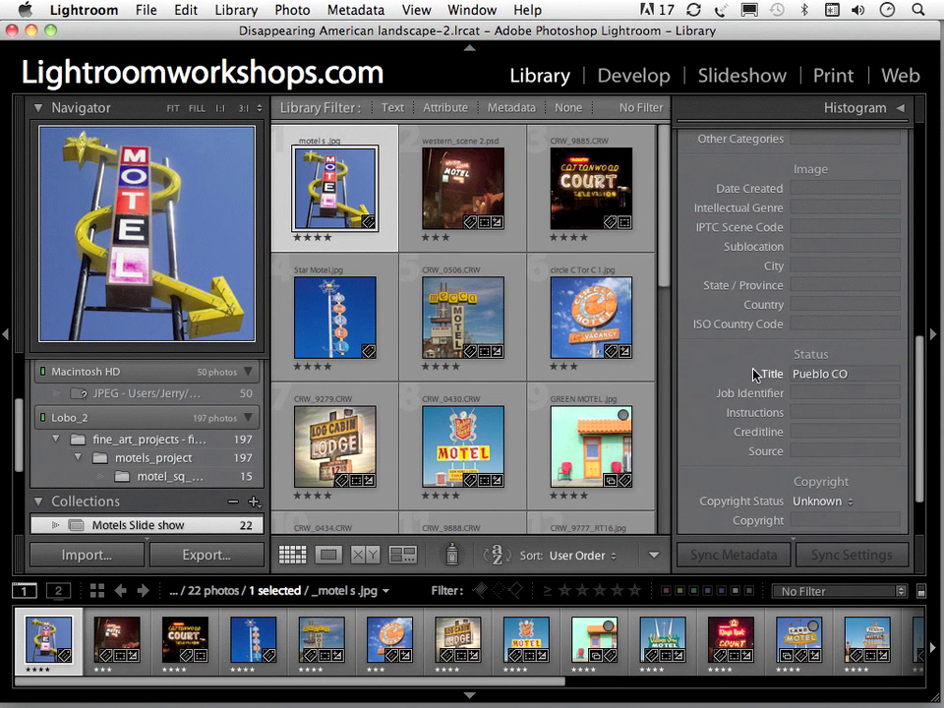
{"action": "mouse_move", "coordinate": [379, 216]}
{"action": "left_click", "coordinate": [466, 214]}
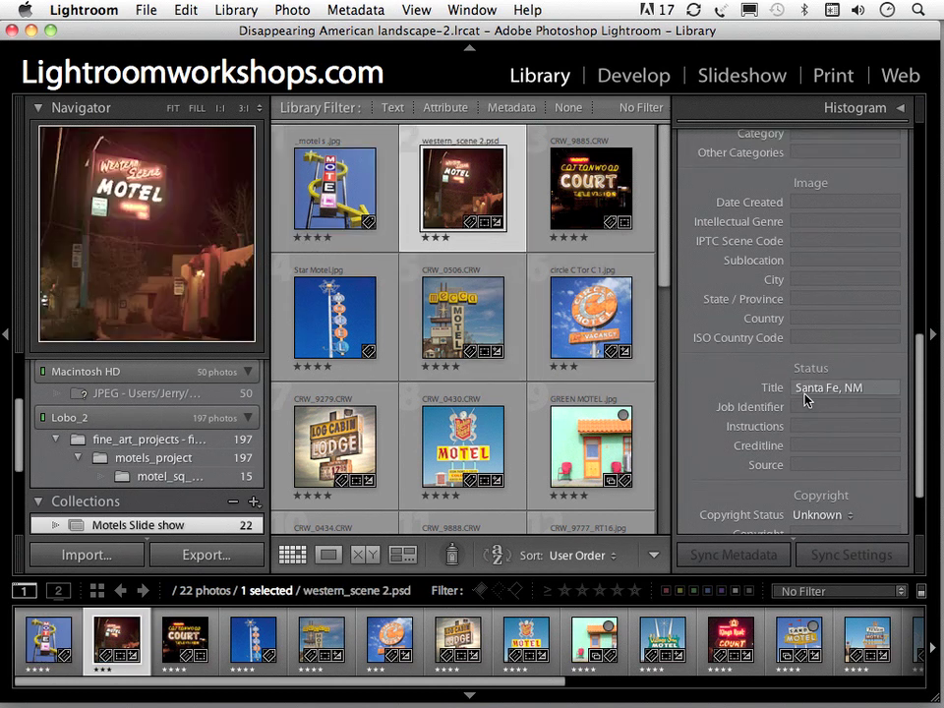
{"action": "left_click", "coordinate": [875, 391]}
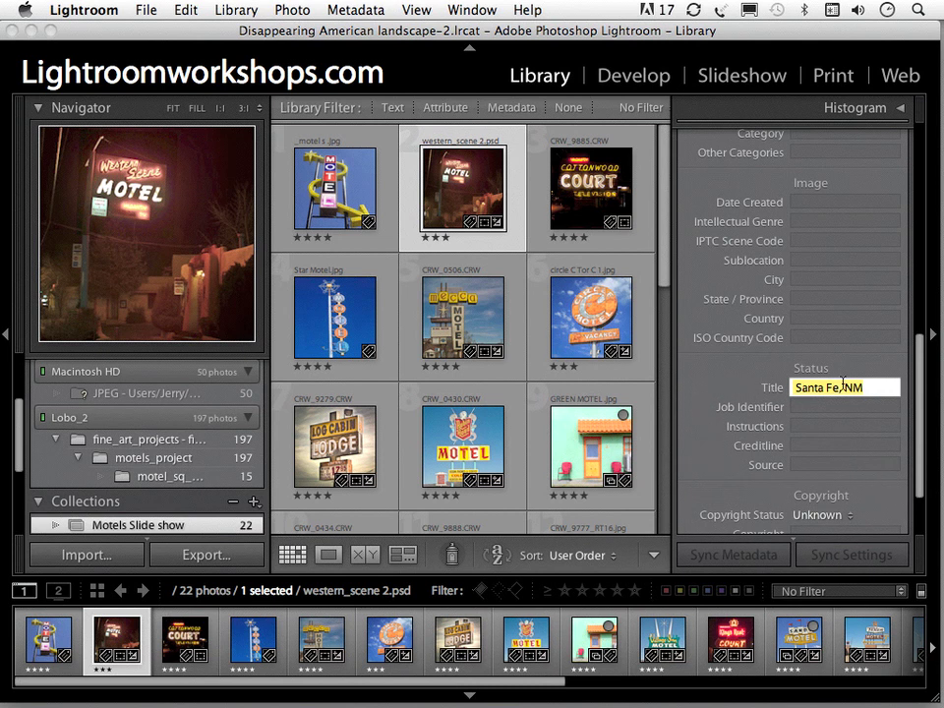
{"action": "mouse_move", "coordinate": [773, 390]}
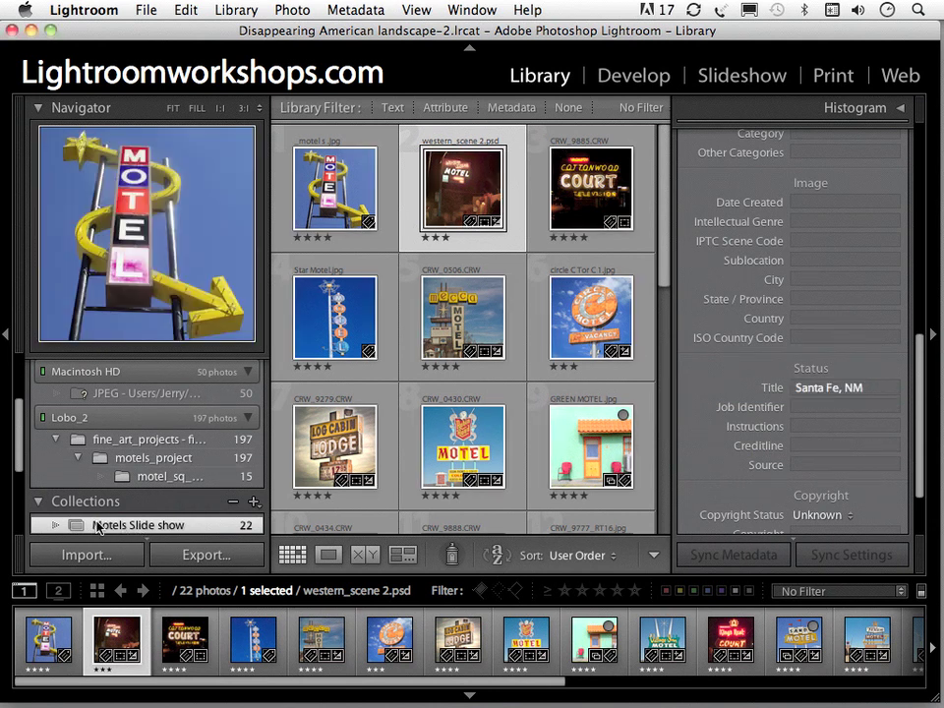
Select all photos in the Motels Slide show collection and switch to the Slideshow module
{"action": "left_click", "coordinate": [32, 637]}
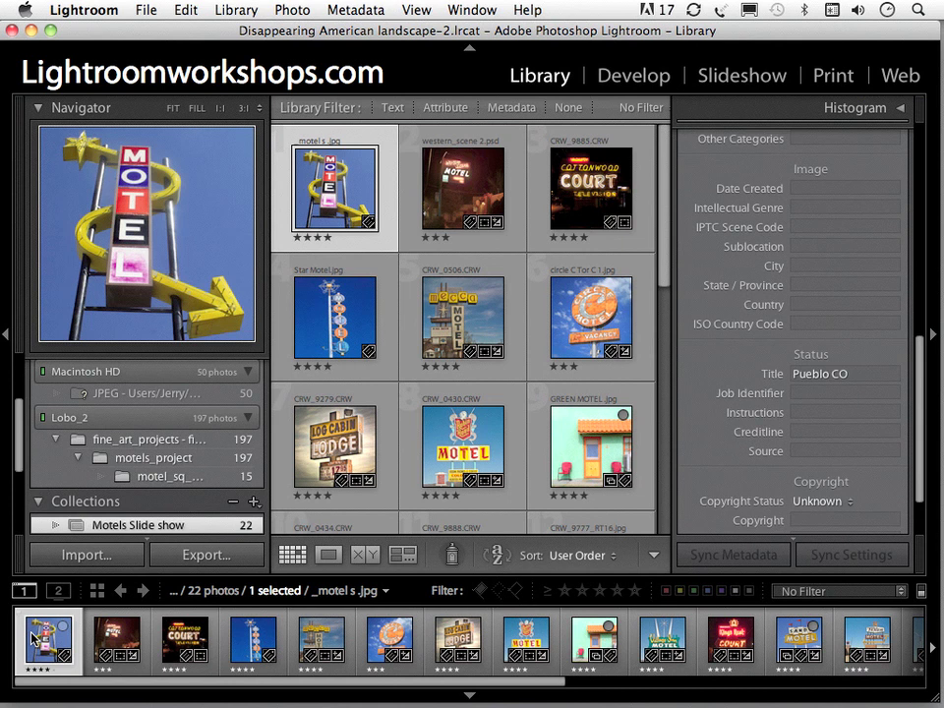
{"action": "key", "text": "super+a"}
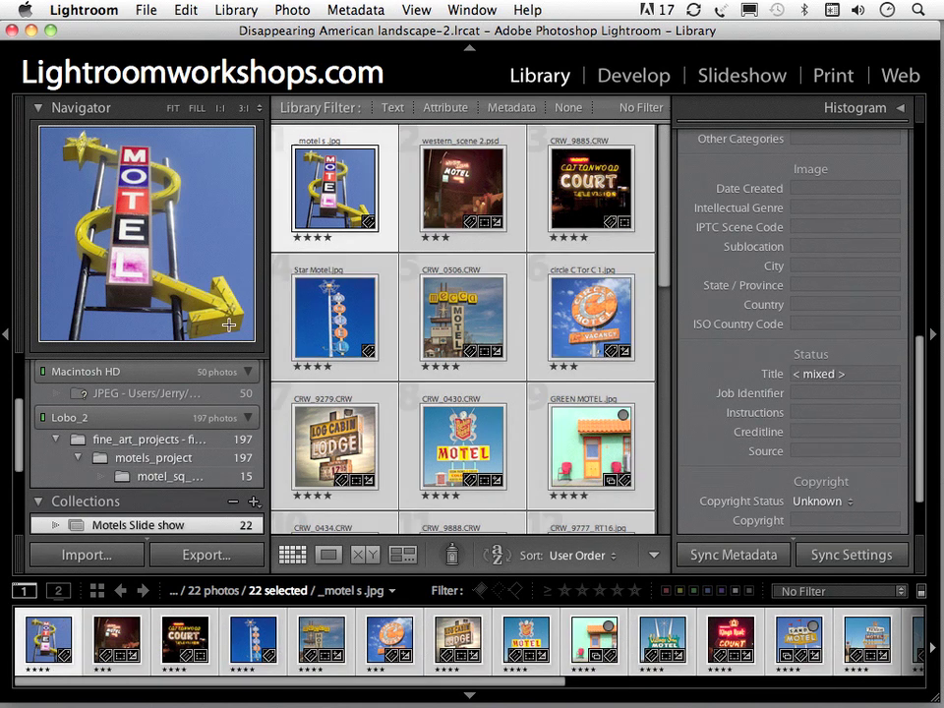
{"action": "left_click", "coordinate": [713, 80]}
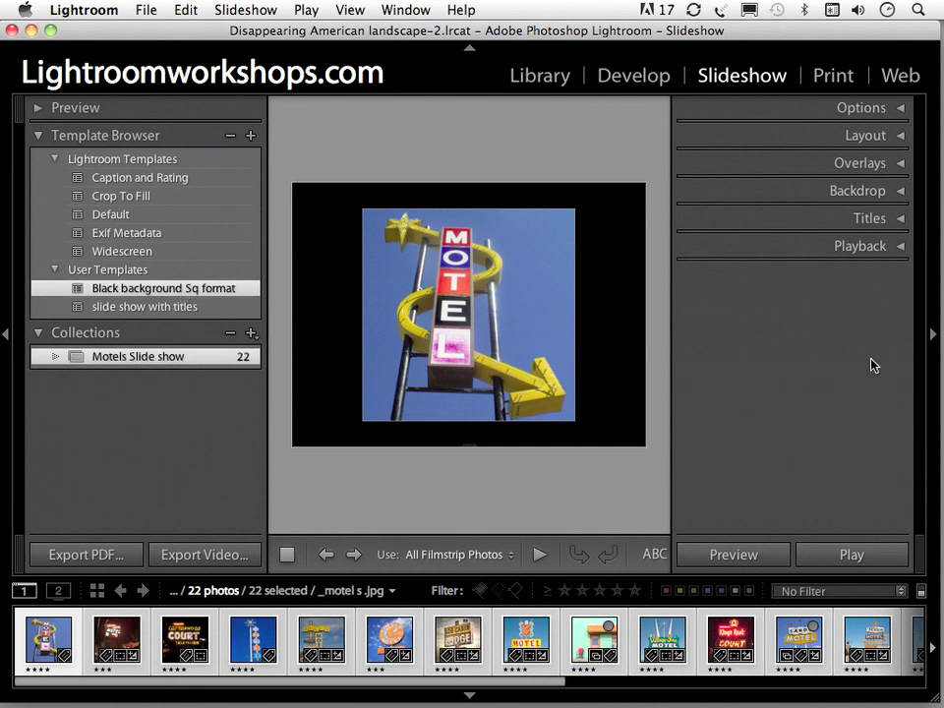
Set the scale of the intro screen's identity plate to 62% in the slideshow titles settings
{"action": "left_click", "coordinate": [899, 218]}
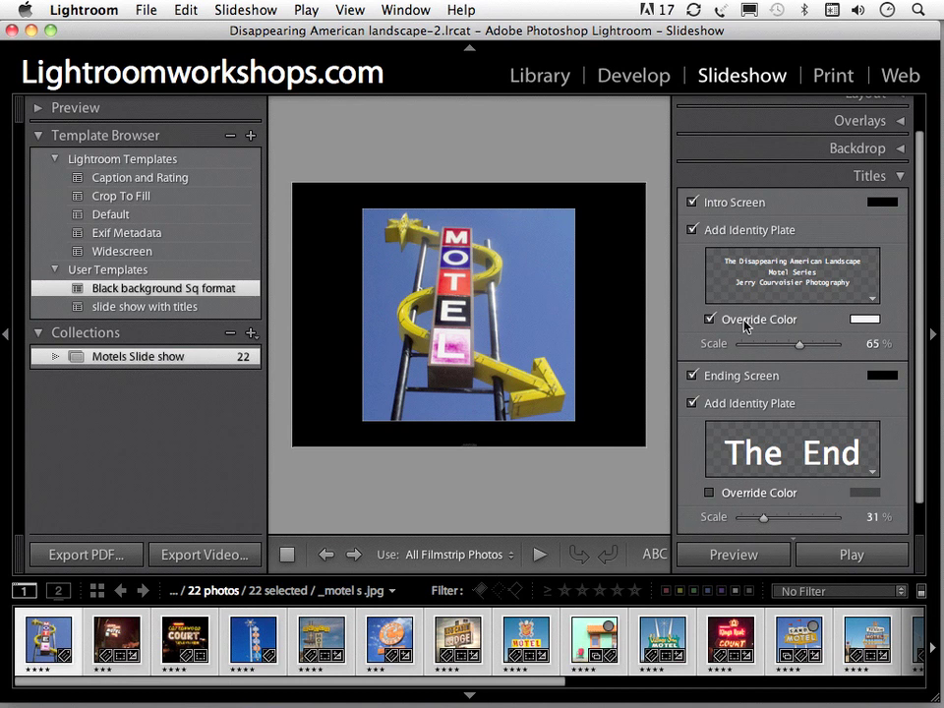
{"action": "left_click", "coordinate": [798, 345]}
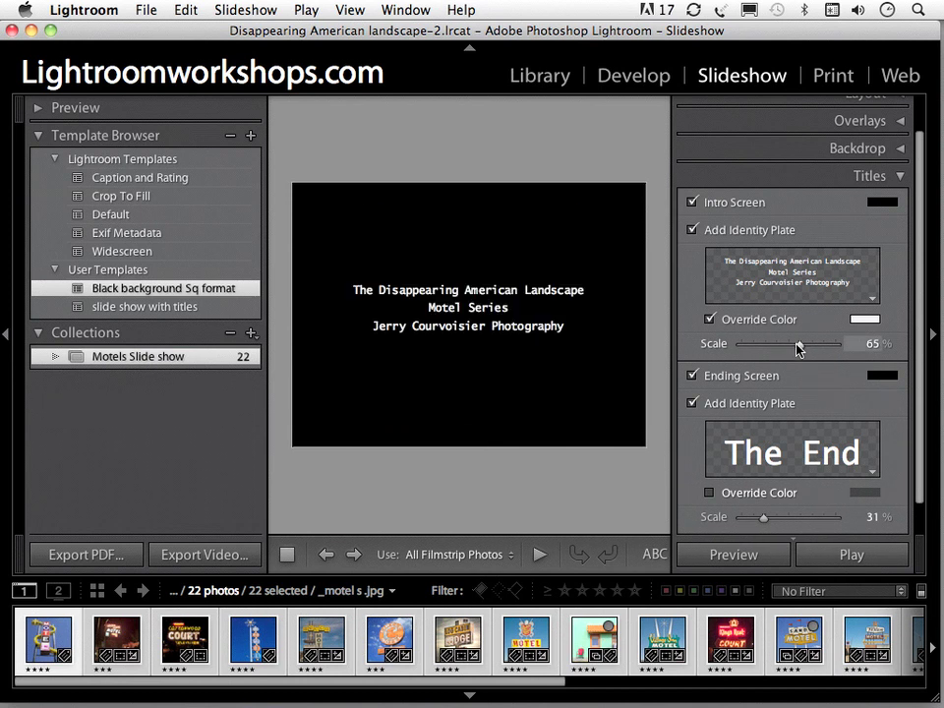
{"action": "mouse_move", "coordinate": [798, 347]}
{"action": "left_mouse_down"}
{"action": "mouse_move", "coordinate": [786, 346]}
{"action": "mouse_move", "coordinate": [794, 350]}
{"action": "left_mouse_up"}
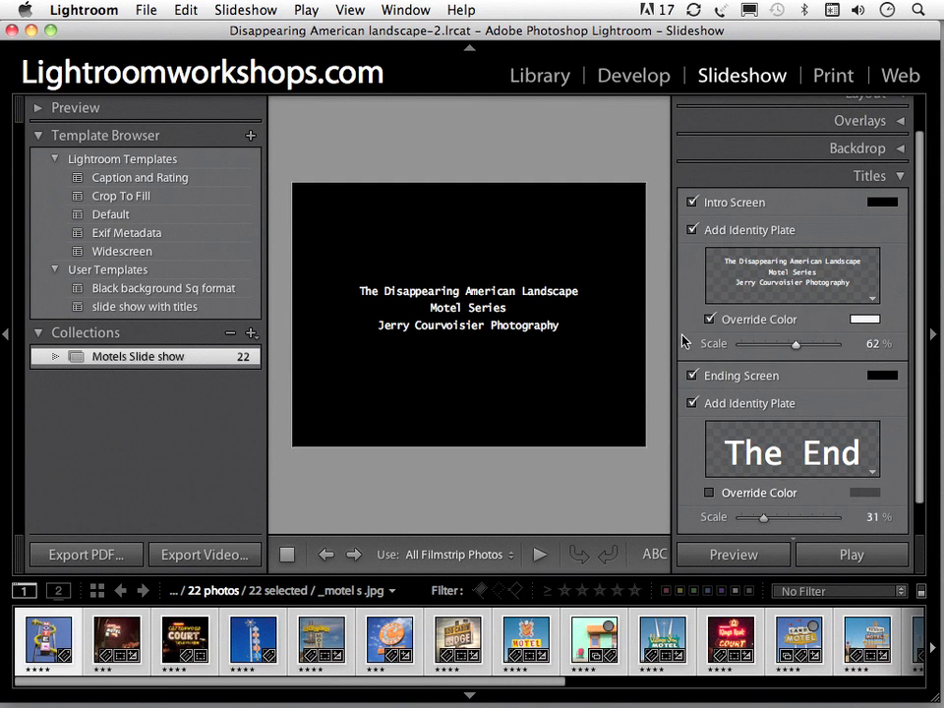
Try the Main Identity Plate on the intro screen, look at it in the Identity Plate Editor, and restore motels intro2
{"action": "left_click", "coordinate": [875, 303]}
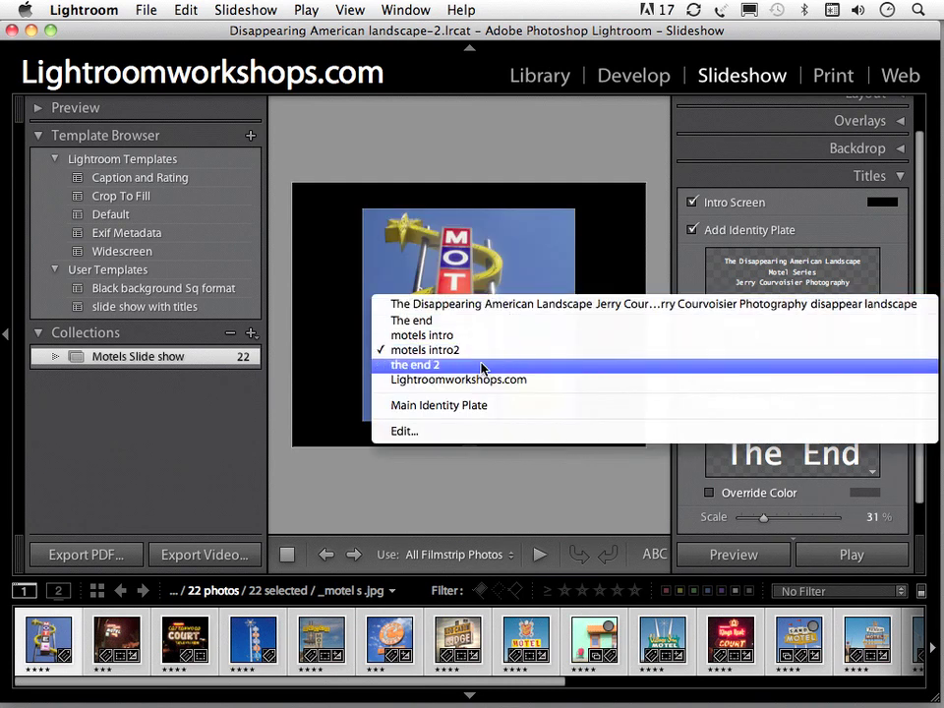
{"action": "left_click", "coordinate": [438, 405]}
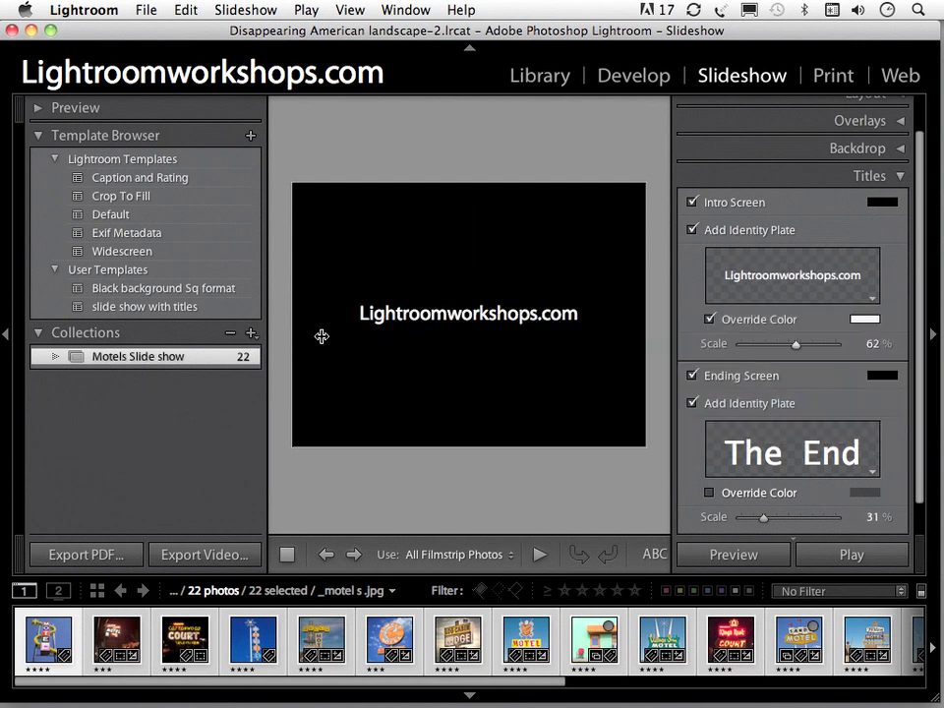
{"action": "left_click", "coordinate": [870, 303]}
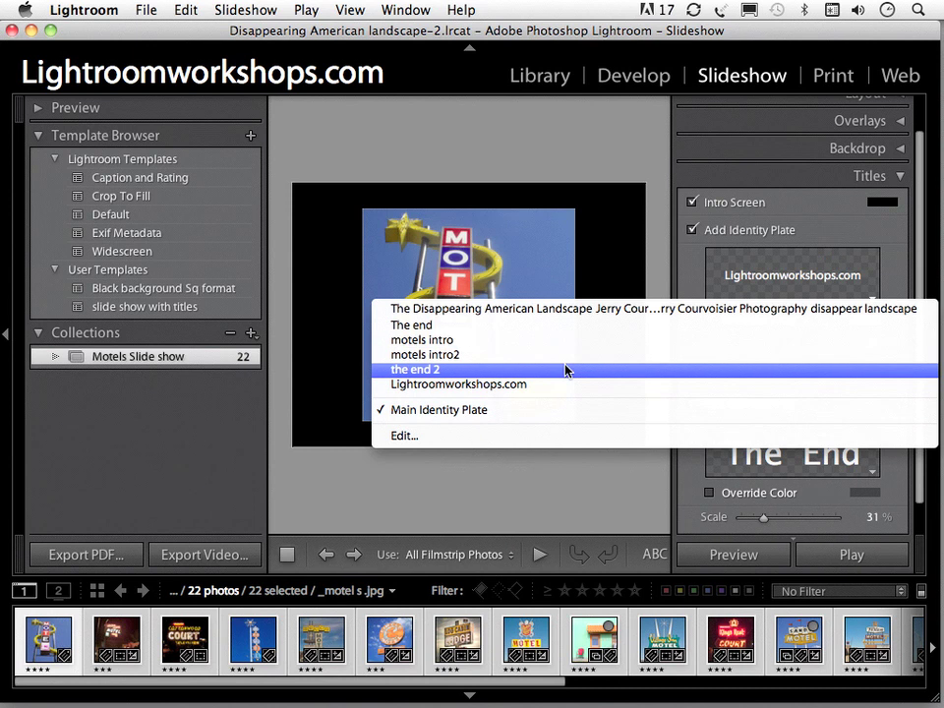
{"action": "left_click", "coordinate": [537, 437]}
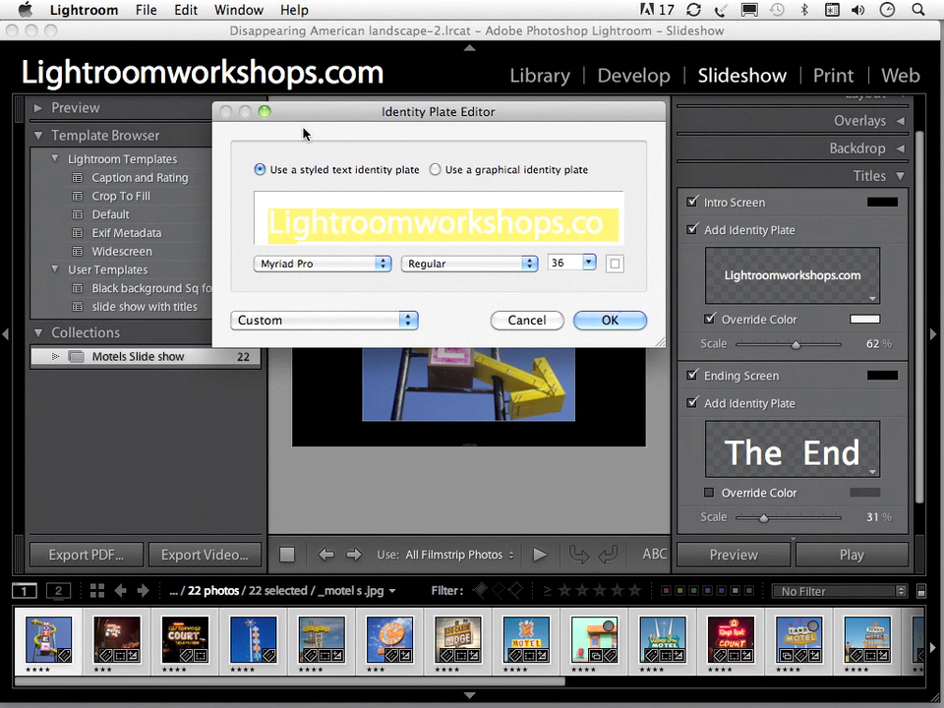
{"action": "left_click", "coordinate": [520, 326]}
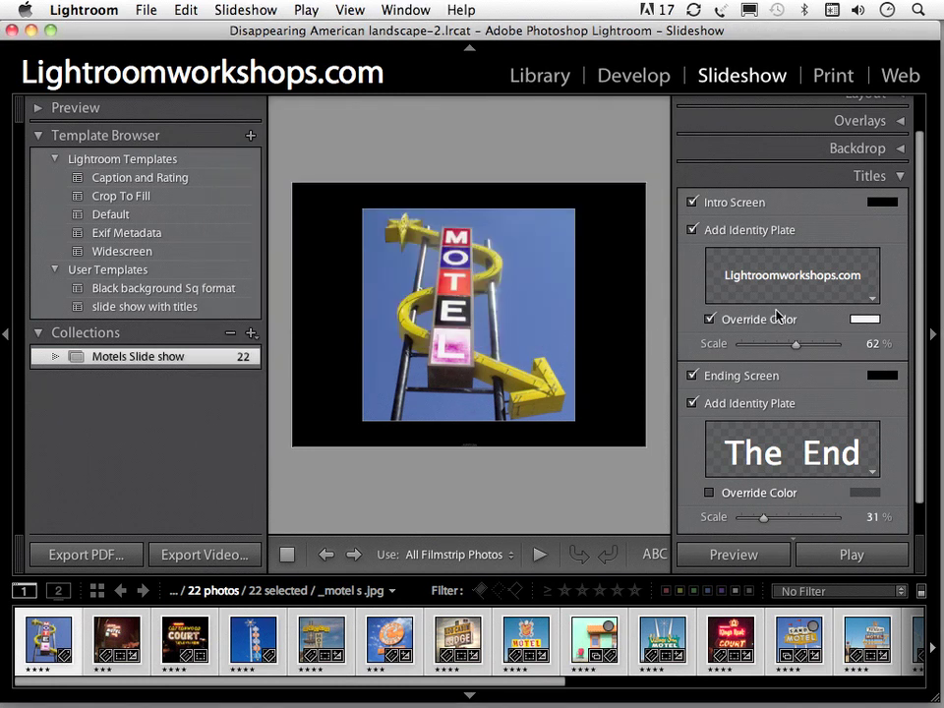
{"action": "left_click", "coordinate": [871, 297]}
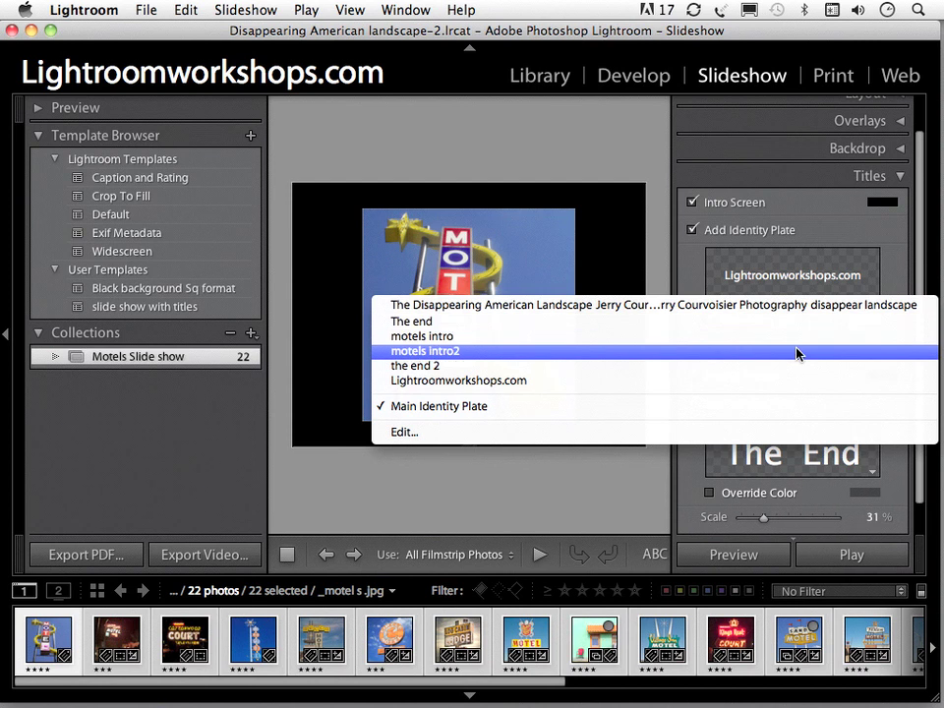
{"action": "left_click", "coordinate": [798, 352]}
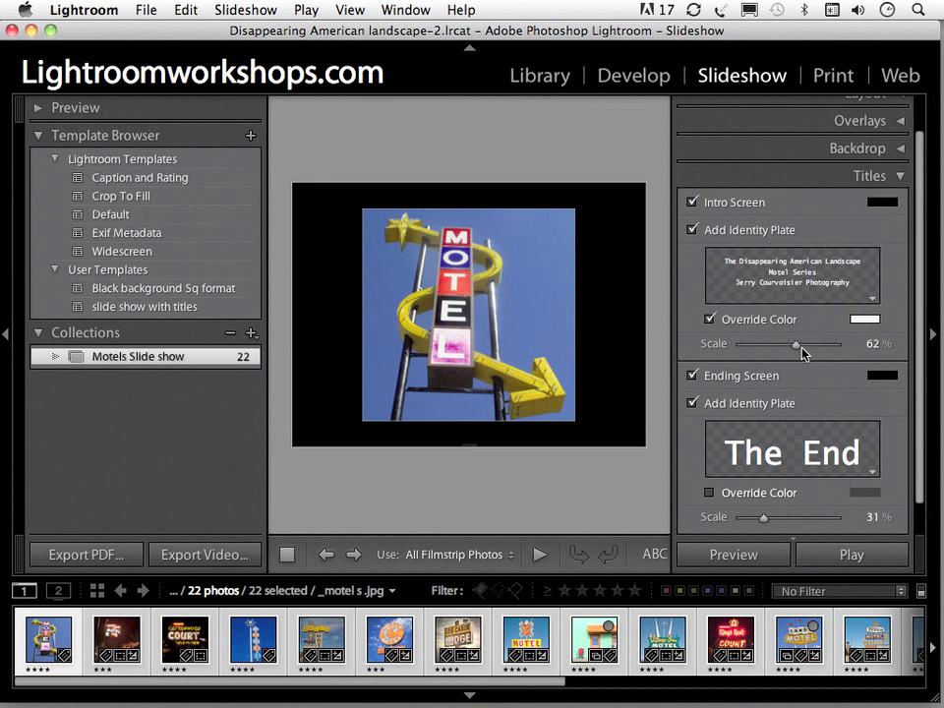
Check the ending screen's identity plate and the Text Overlays option in the slideshow settings
{"action": "scroll", "coordinate": [922, 399], "scroll_direction": "down", "scroll_amount": 2}
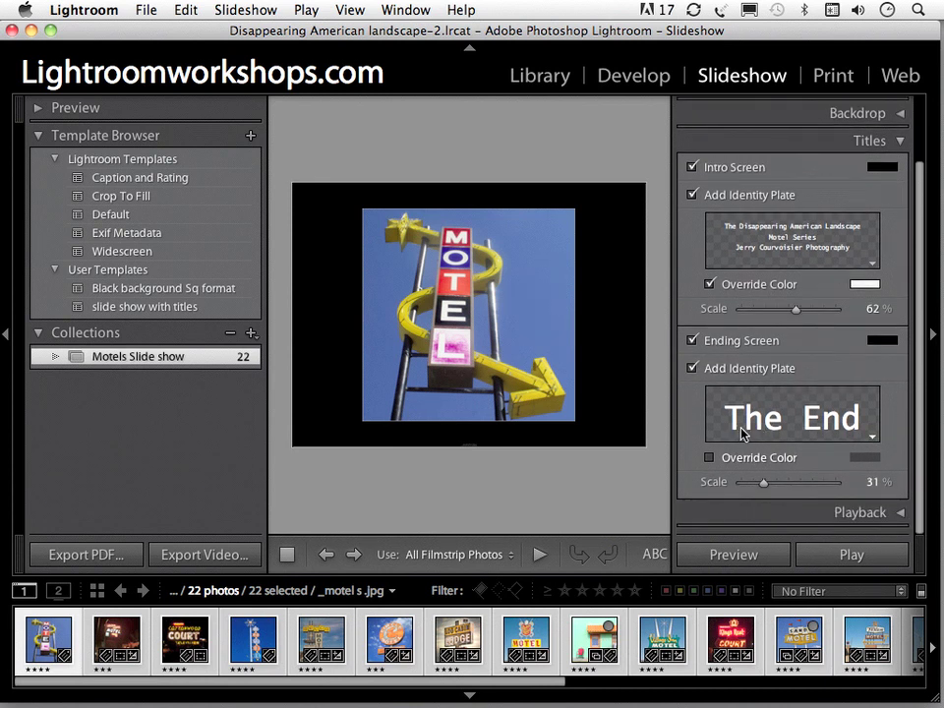
{"action": "mouse_move", "coordinate": [765, 486]}
{"action": "left_mouse_down"}
{"action": "mouse_move", "coordinate": [782, 480]}
{"action": "mouse_move", "coordinate": [764, 485]}
{"action": "left_mouse_up"}
{"action": "left_click", "coordinate": [901, 148]}
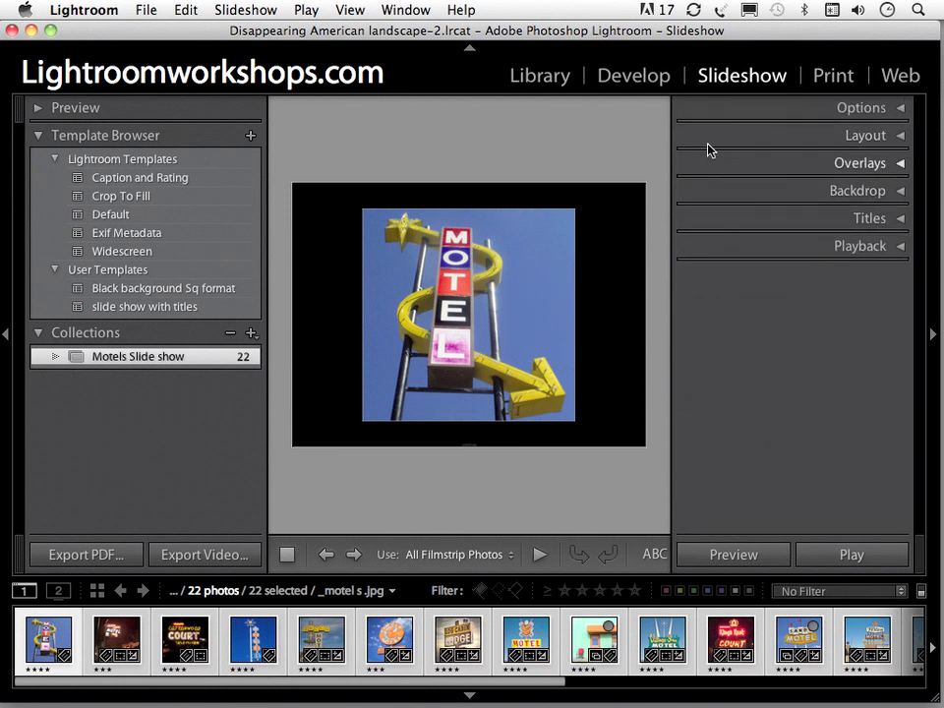
{"action": "left_click", "coordinate": [897, 163]}
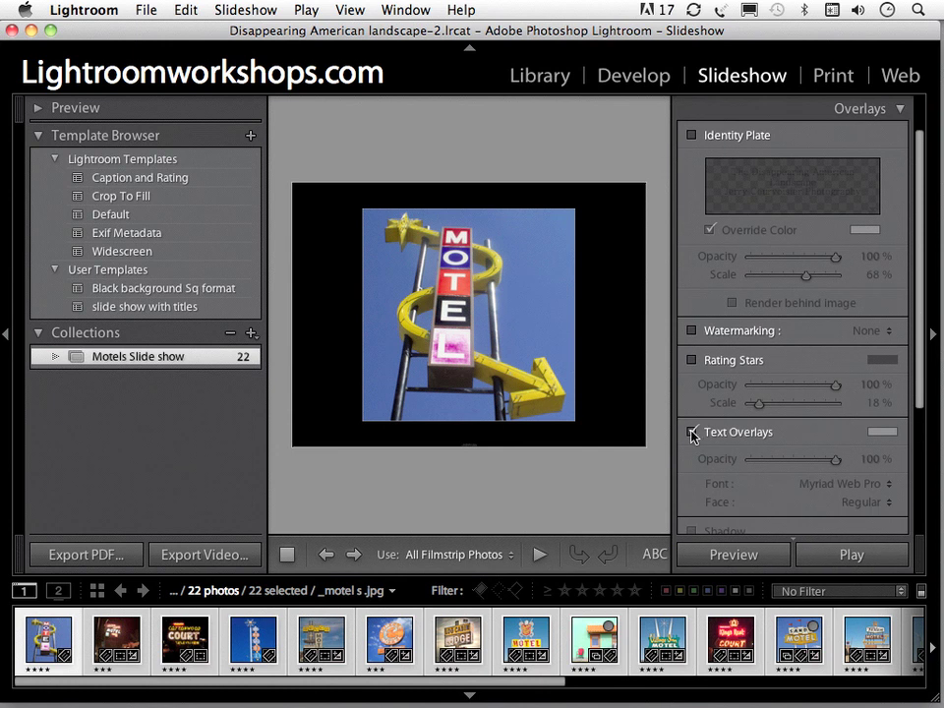
{"action": "left_click", "coordinate": [897, 109]}
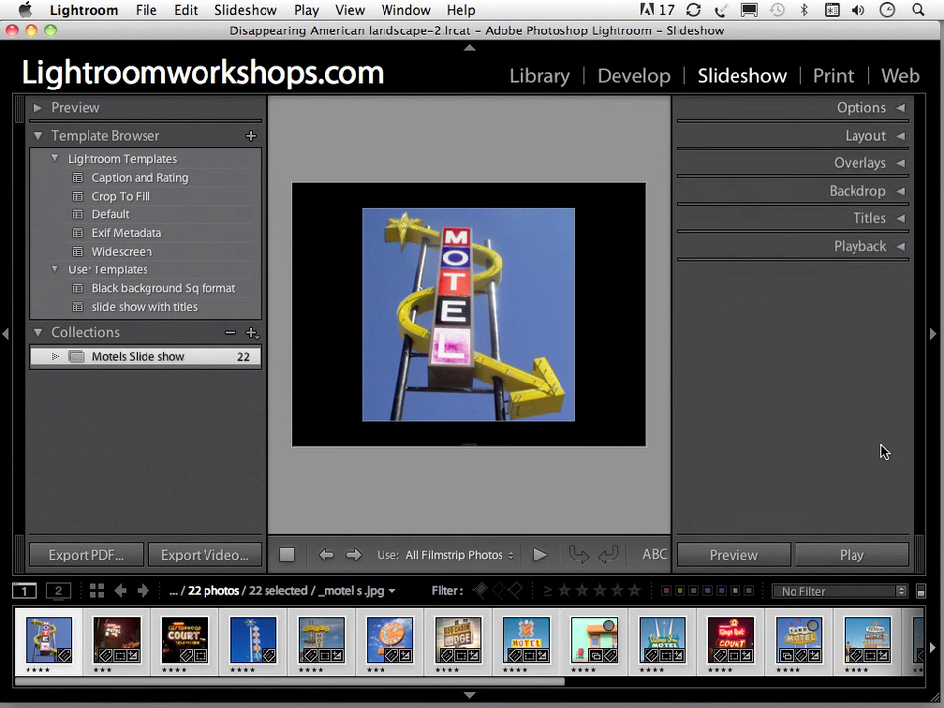
Enlarge the slide view by hiding the slideshow settings, add a text overlay, and open its Text Template Editor
{"action": "left_click", "coordinate": [933, 337]}
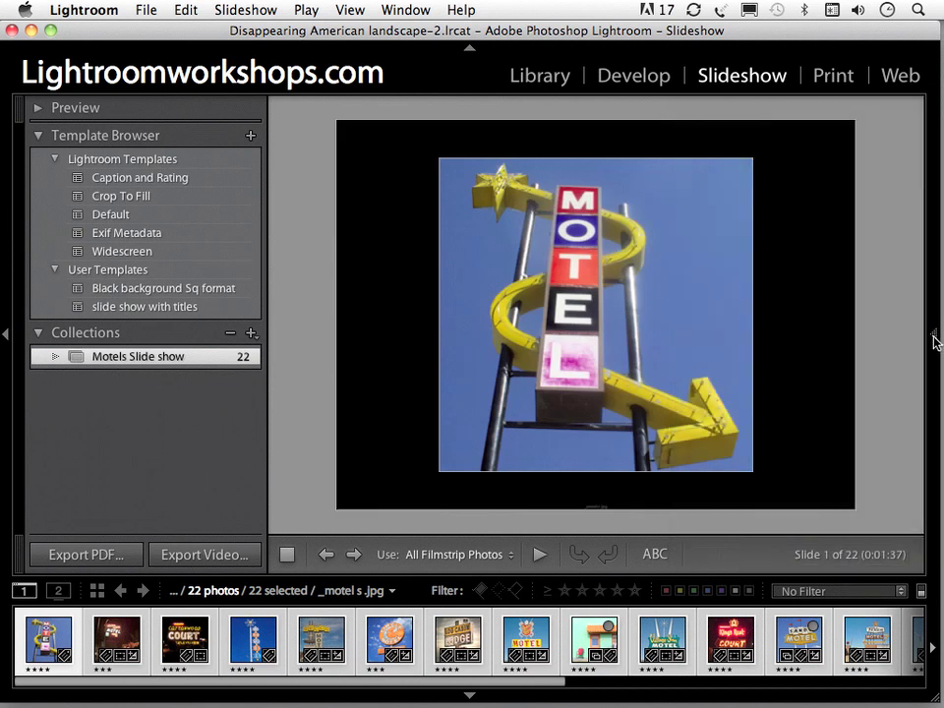
{"action": "left_click", "coordinate": [655, 556]}
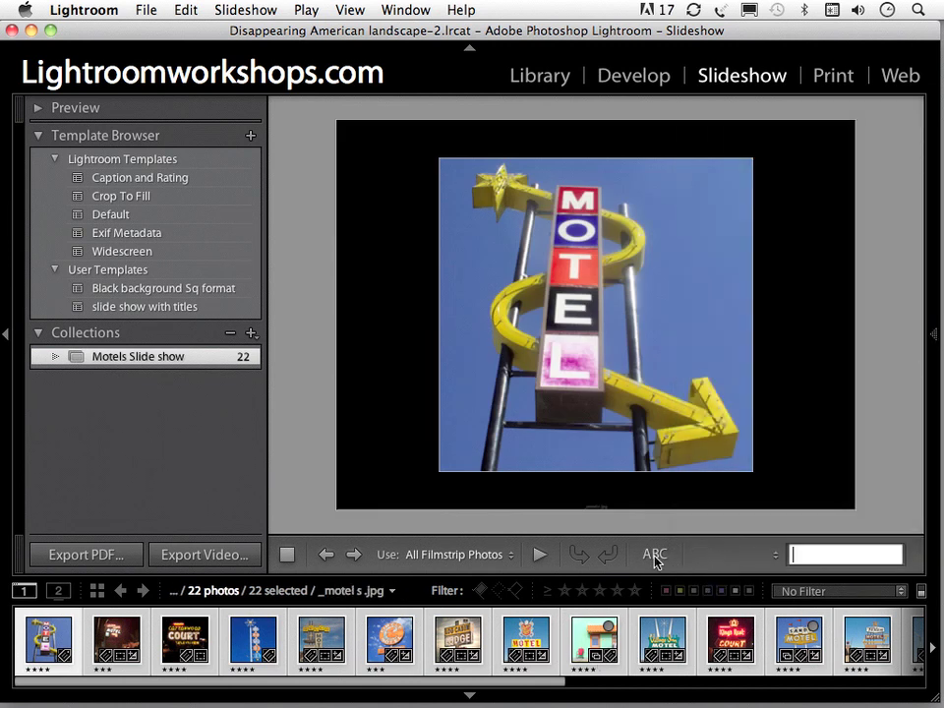
{"action": "left_click", "coordinate": [776, 558]}
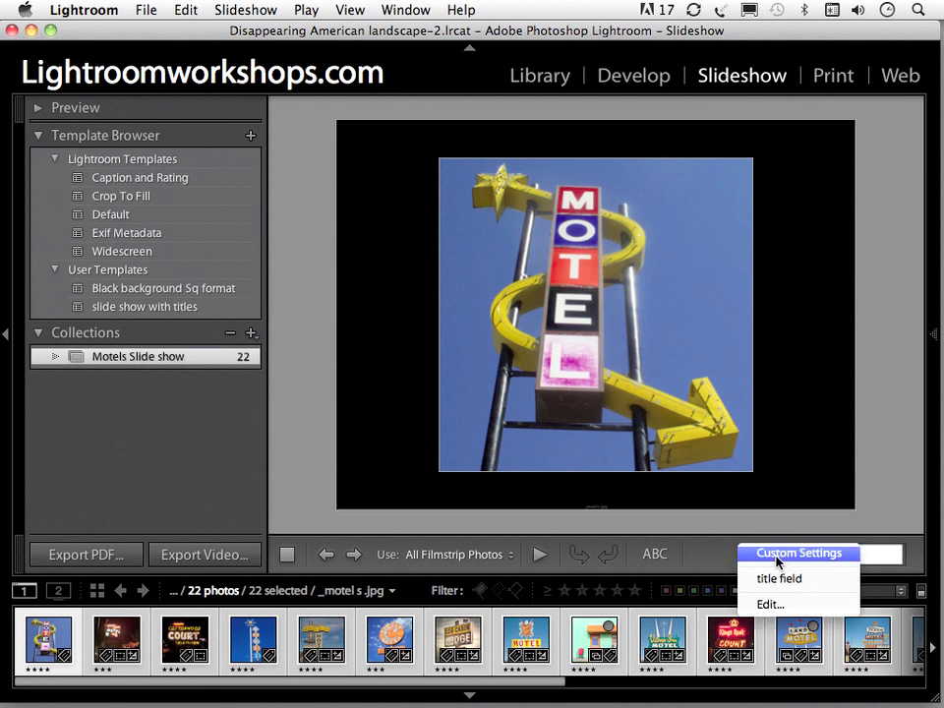
{"action": "left_click", "coordinate": [771, 609]}
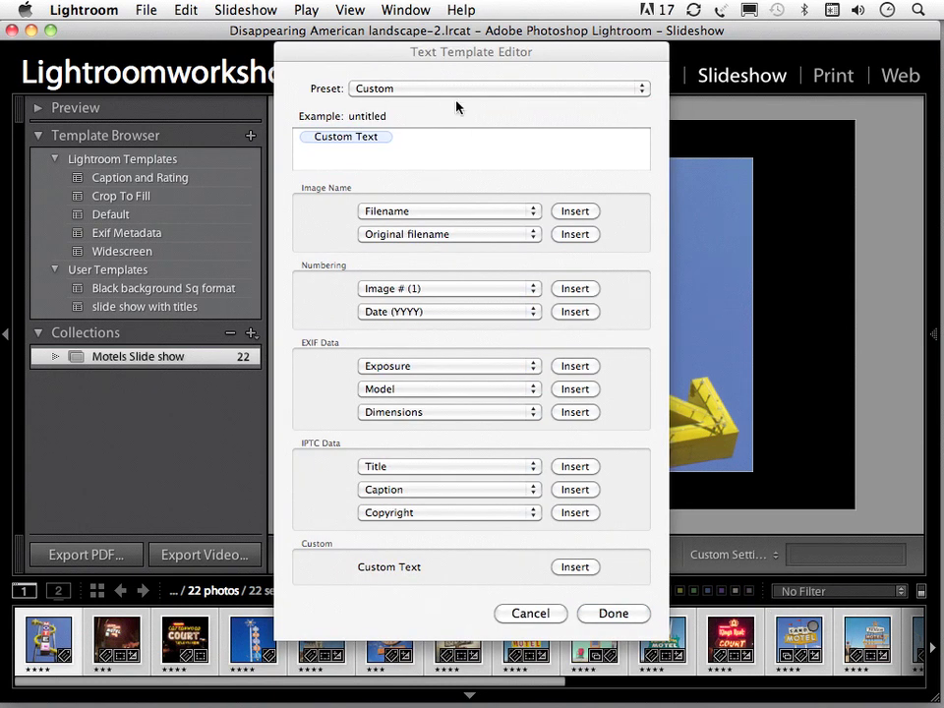
Replace the Custom Text token with the IPTC Title token and accept the text template
{"action": "left_click", "coordinate": [389, 141]}
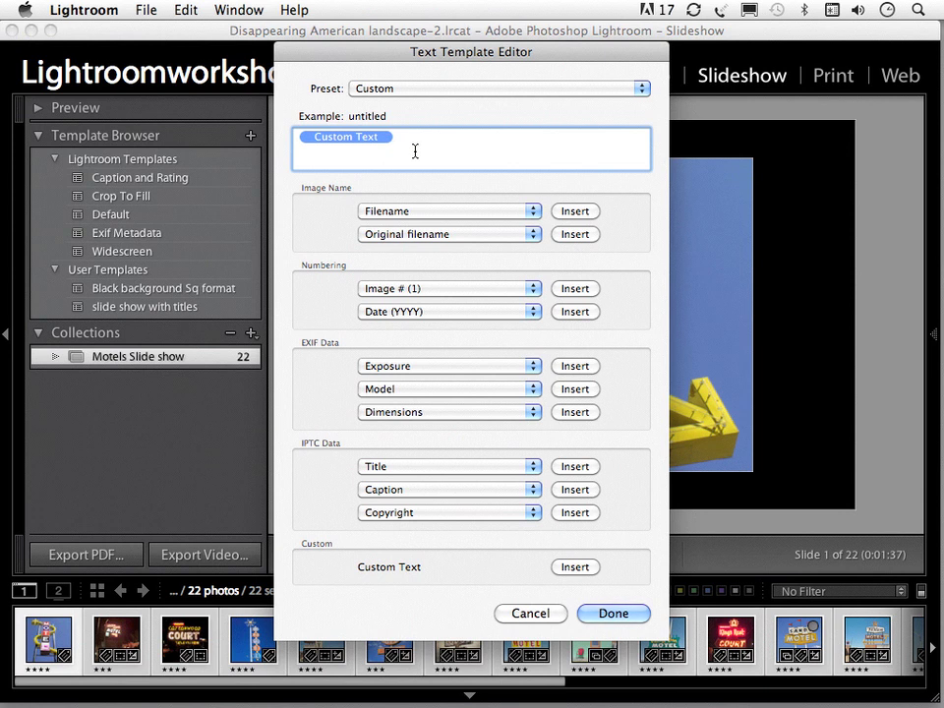
{"action": "key", "text": "BackSpace"}
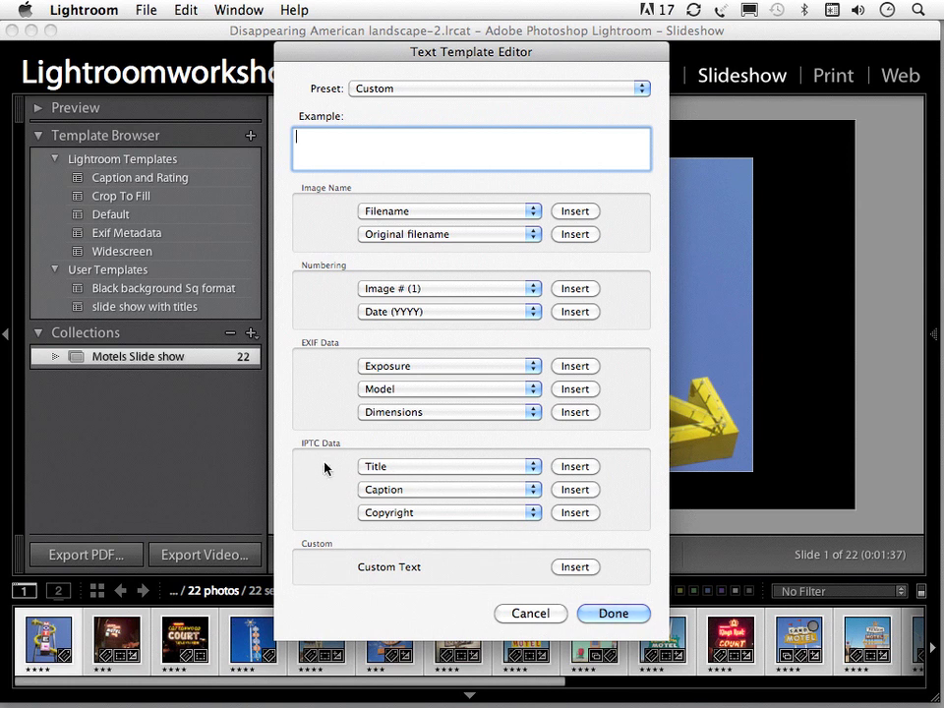
{"action": "left_click", "coordinate": [402, 468]}
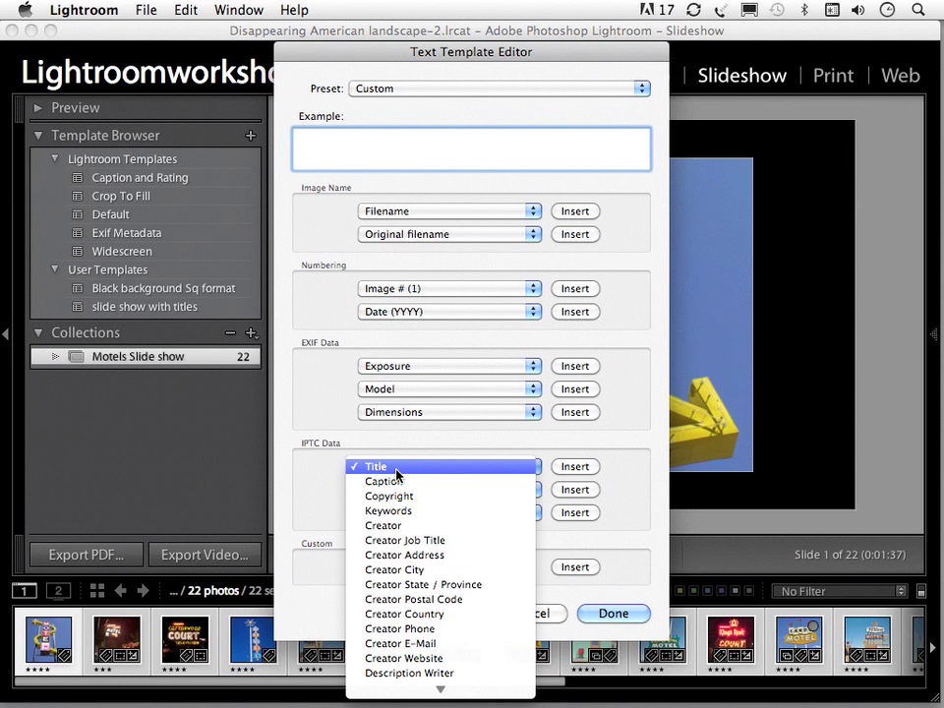
{"action": "left_click", "coordinate": [398, 468]}
{"action": "left_click", "coordinate": [591, 466]}
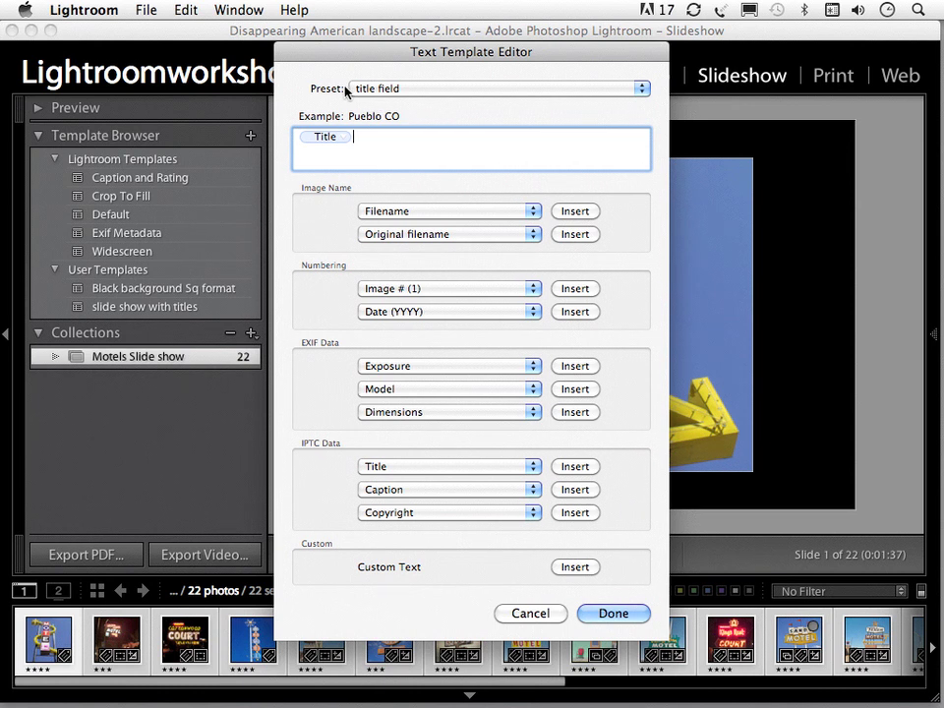
{"action": "left_click", "coordinate": [440, 90]}
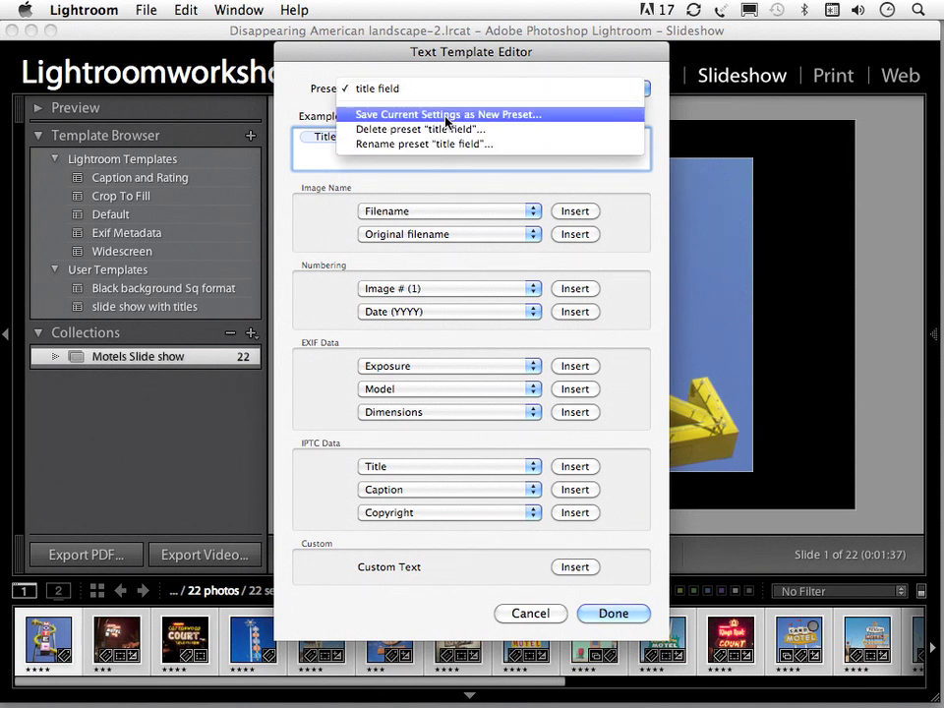
{"action": "left_click", "coordinate": [301, 106]}
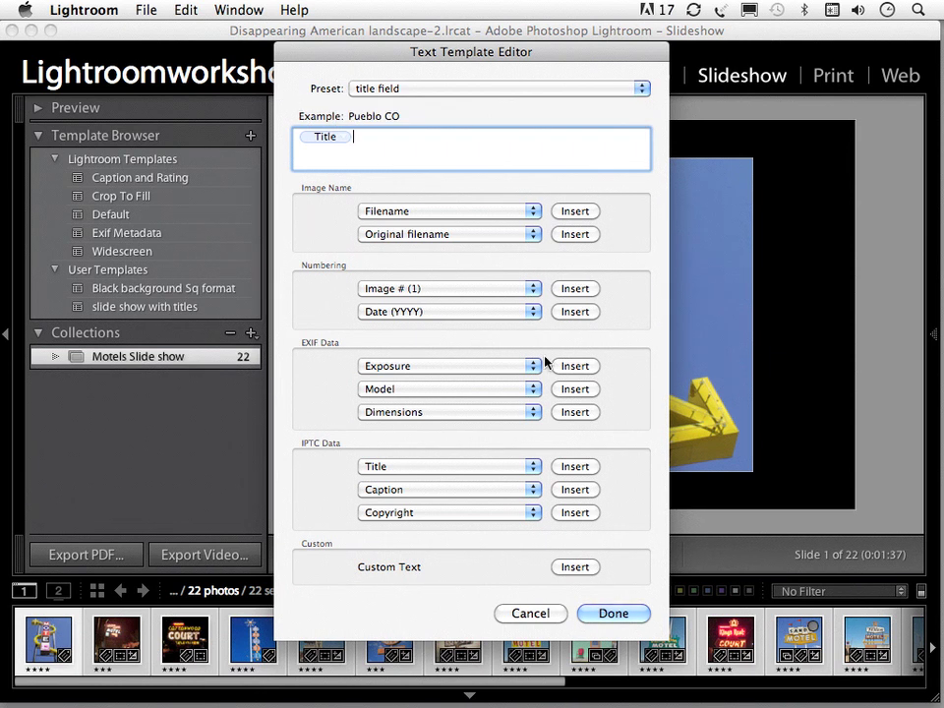
{"action": "left_click", "coordinate": [610, 615]}
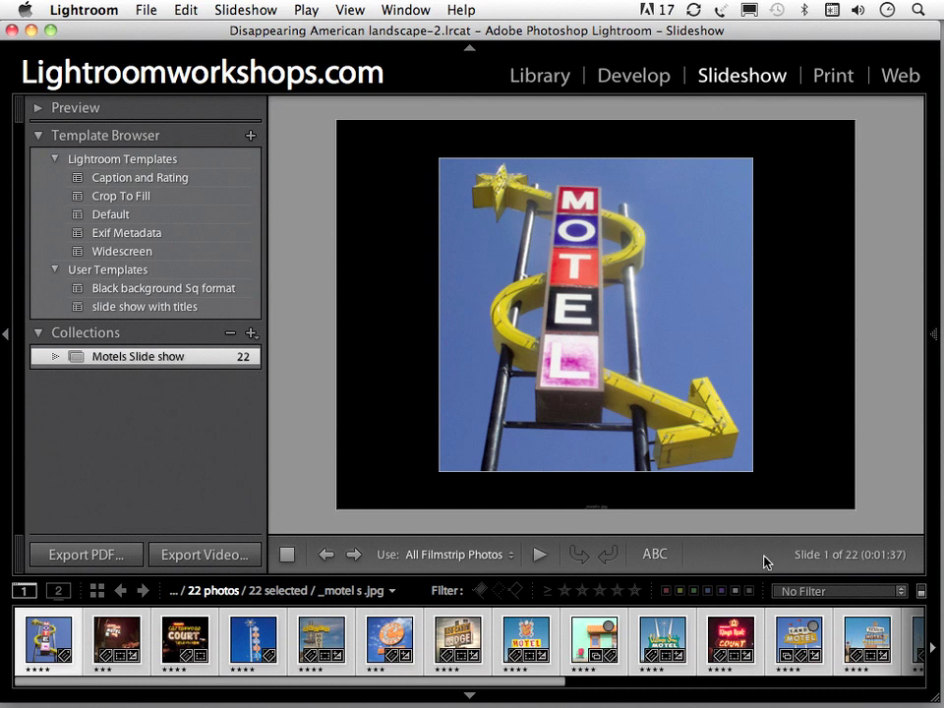
Add a text overlay to the slide using the title field preset
{"action": "left_click", "coordinate": [656, 556]}
{"action": "left_click", "coordinate": [782, 556]}
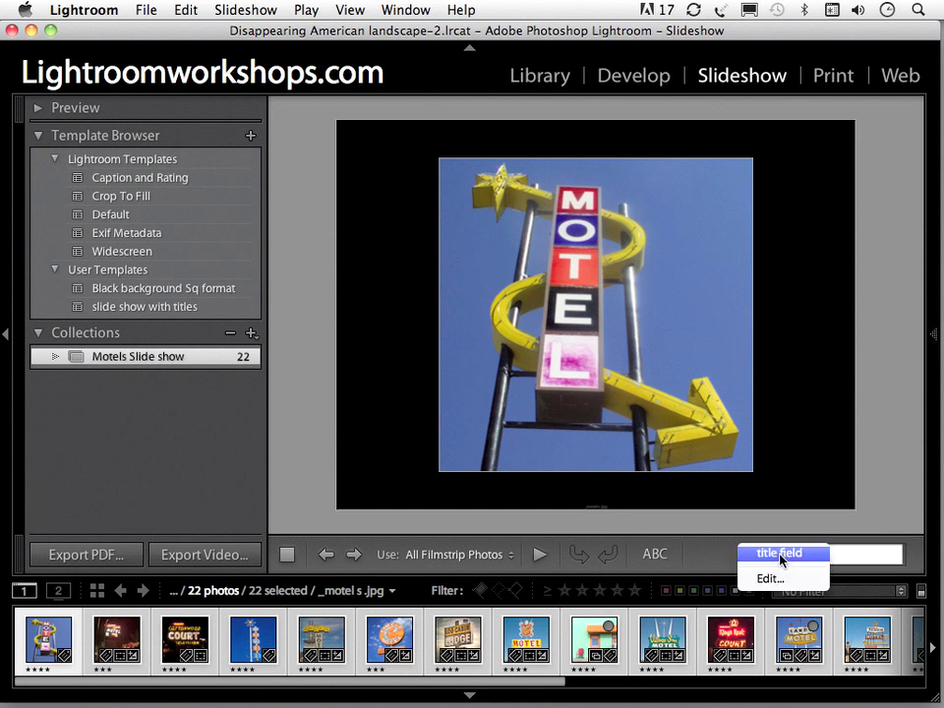
{"action": "left_click", "coordinate": [775, 552]}
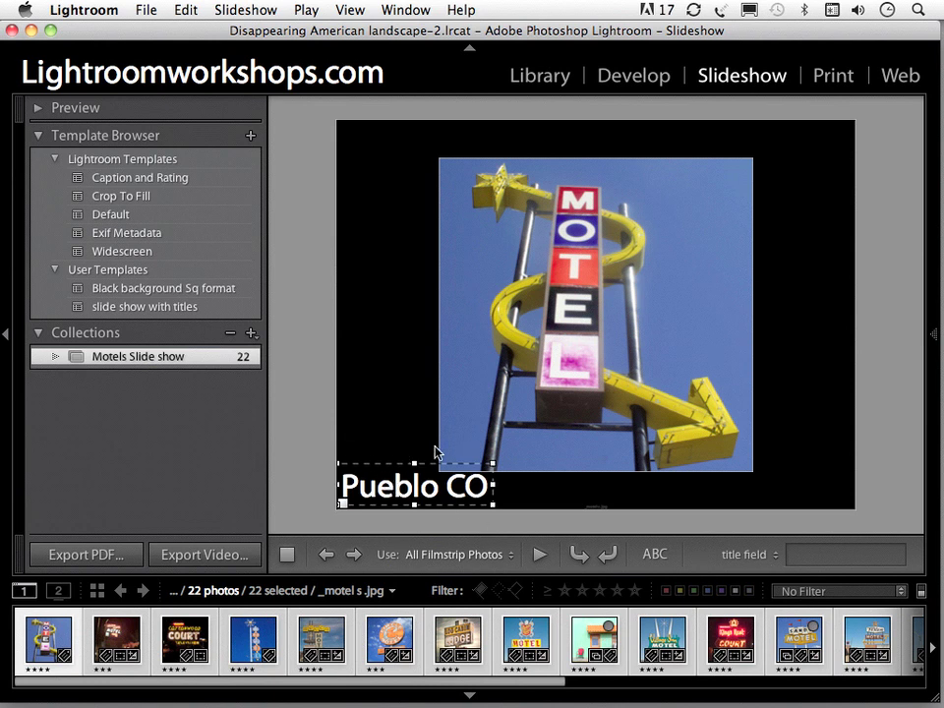
Shrink the title text overlay and centre it in the black area just below the photo
{"action": "left_click_drag", "start_coordinate": [390, 486], "coordinate": [704, 468]}
{"action": "mouse_move", "coordinate": [570, 499]}
{"action": "left_mouse_down"}
{"action": "mouse_move", "coordinate": [587, 464]}
{"action": "mouse_move", "coordinate": [575, 456]}
{"action": "mouse_move", "coordinate": [564, 476]}
{"action": "mouse_move", "coordinate": [573, 489]}
{"action": "left_mouse_up"}
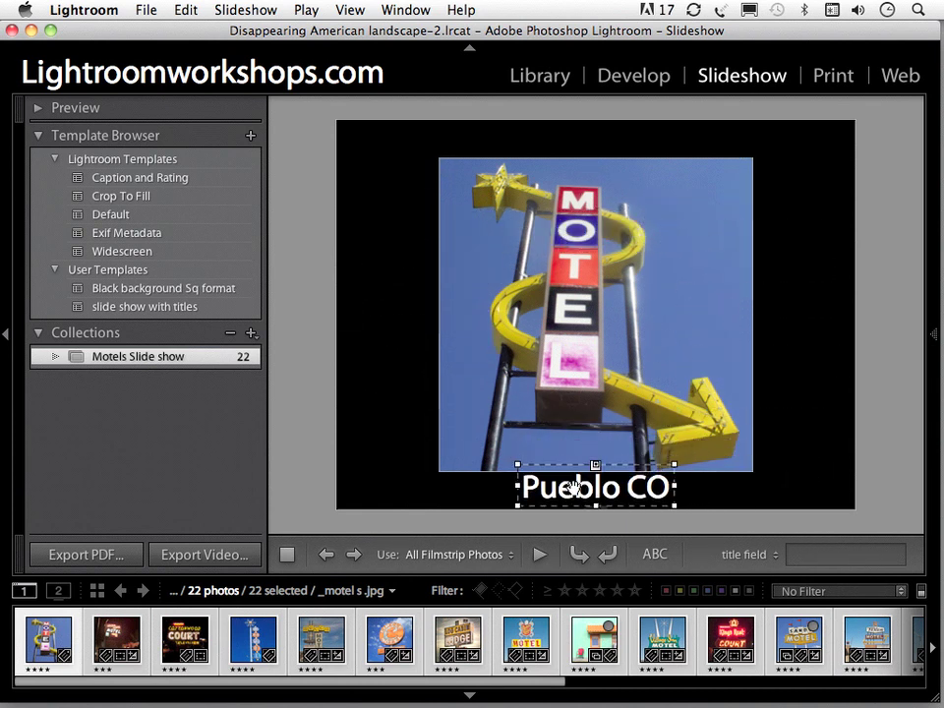
{"action": "left_click_drag", "start_coordinate": [674, 462], "coordinate": [649, 474]}
{"action": "left_click_drag", "start_coordinate": [579, 497], "coordinate": [618, 486]}
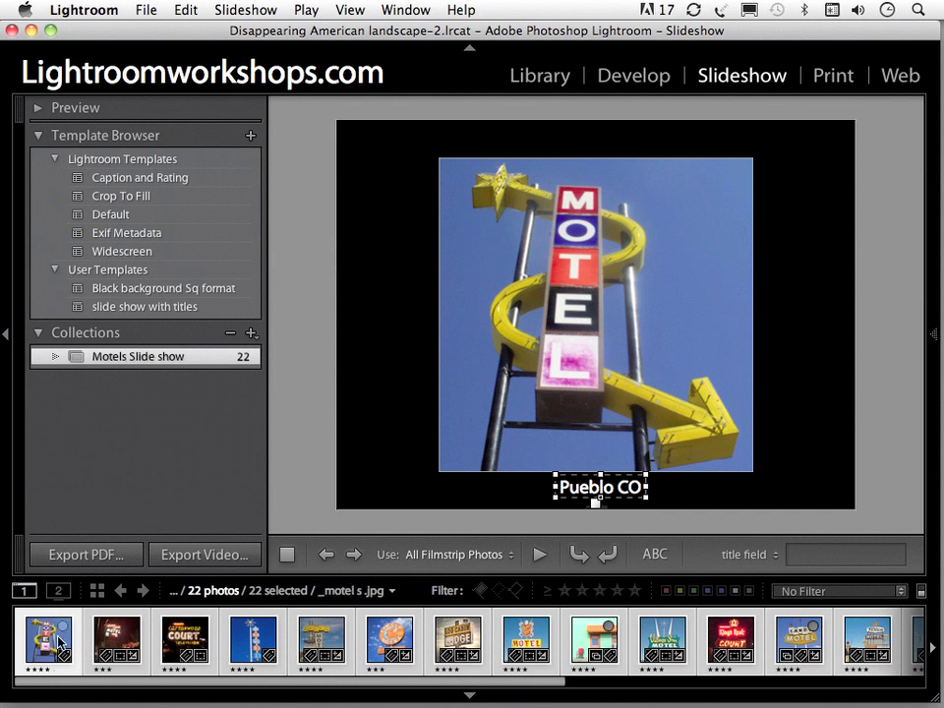
Check the title overlay on the second slide in the Slideshow module, show the slideshow settings, and play a few slides full screen before exiting
{"action": "left_click", "coordinate": [119, 658]}
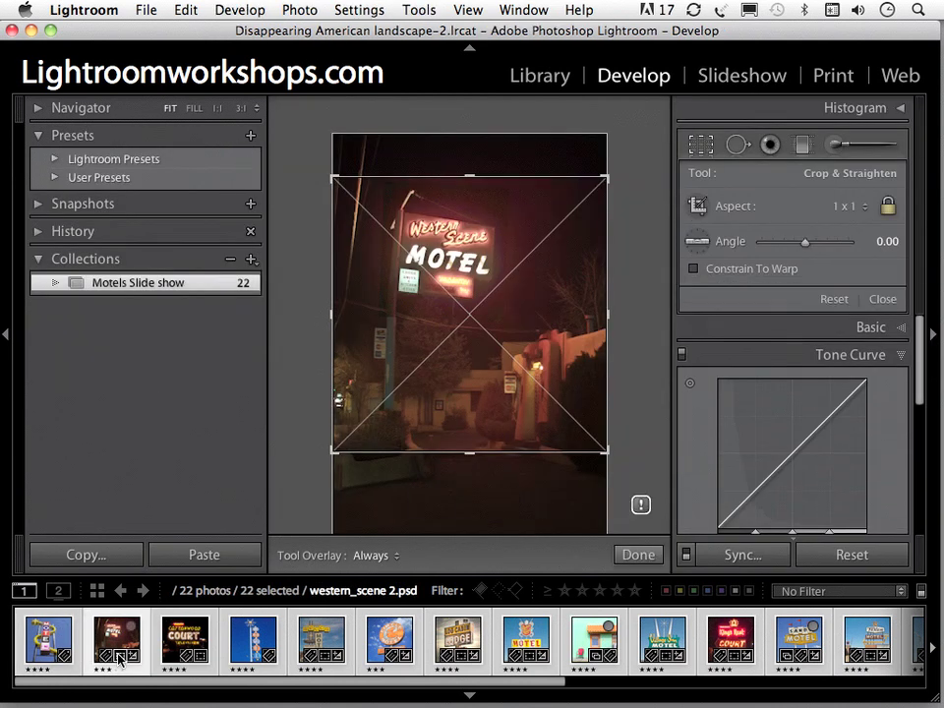
{"action": "left_click", "coordinate": [726, 80]}
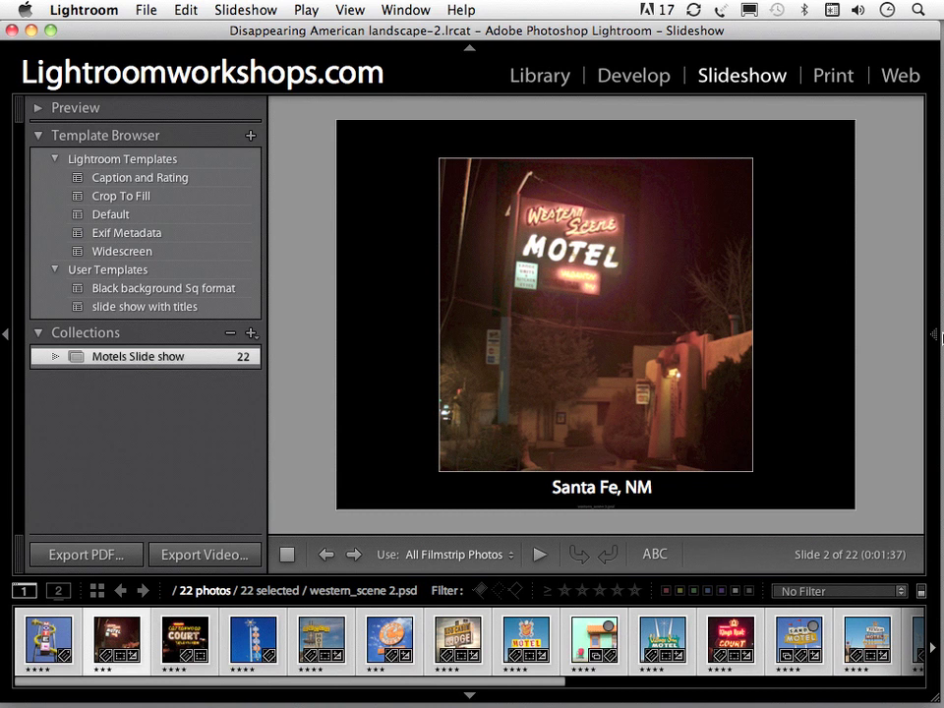
{"action": "left_click", "coordinate": [933, 335]}
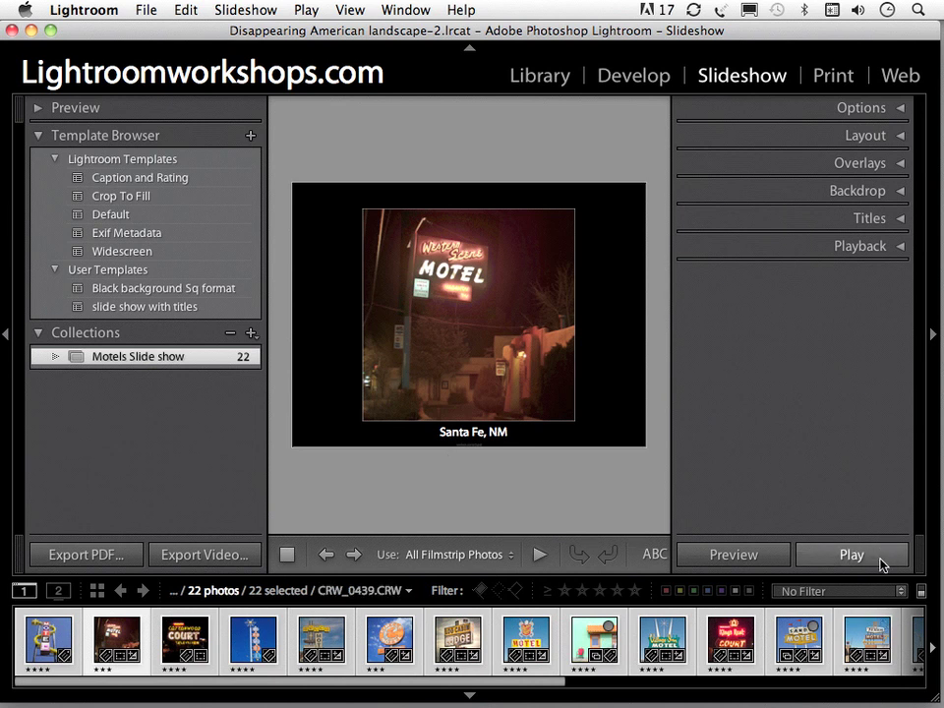
{"action": "left_click", "coordinate": [849, 556]}
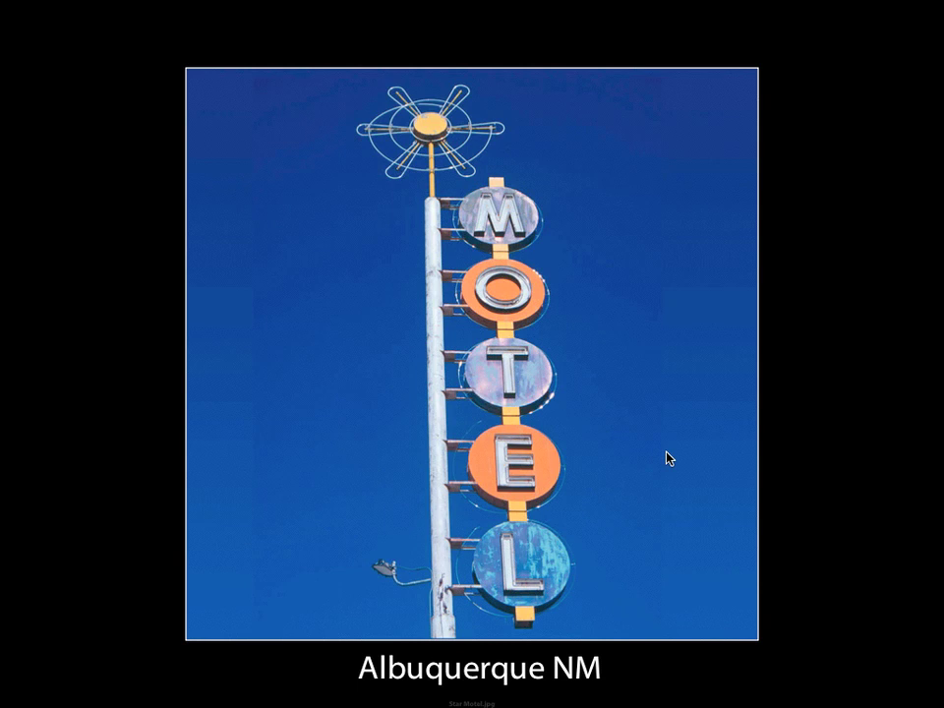
{"action": "key", "text": "Escape"}
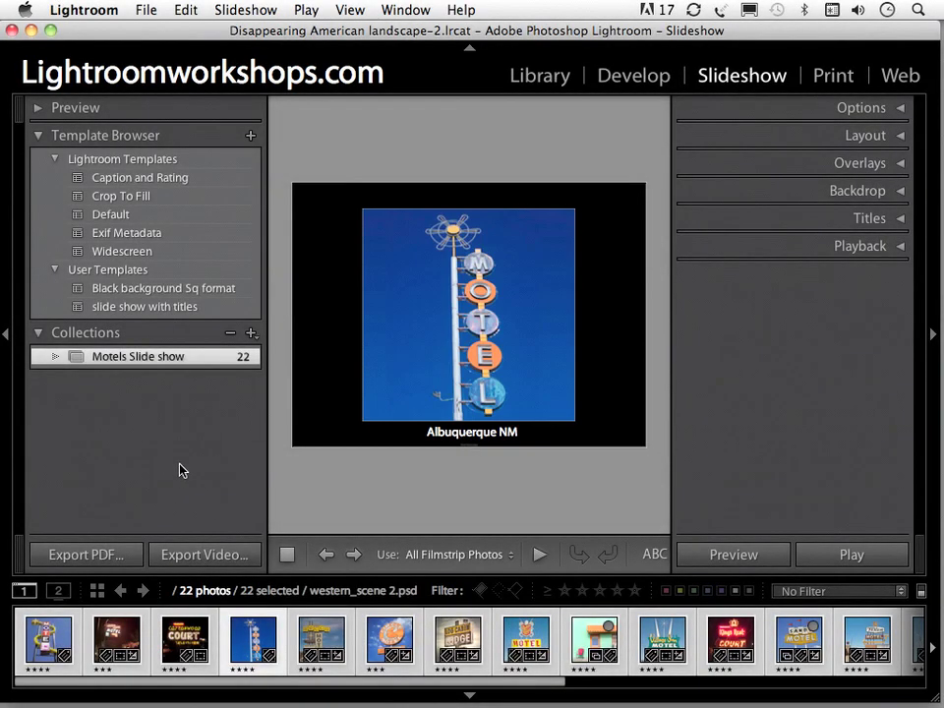
Select the first motel photo and play the slideshow from its intro screen, pausing and resuming it, and exit playback partway through the titled slides
{"action": "left_click", "coordinate": [53, 652]}
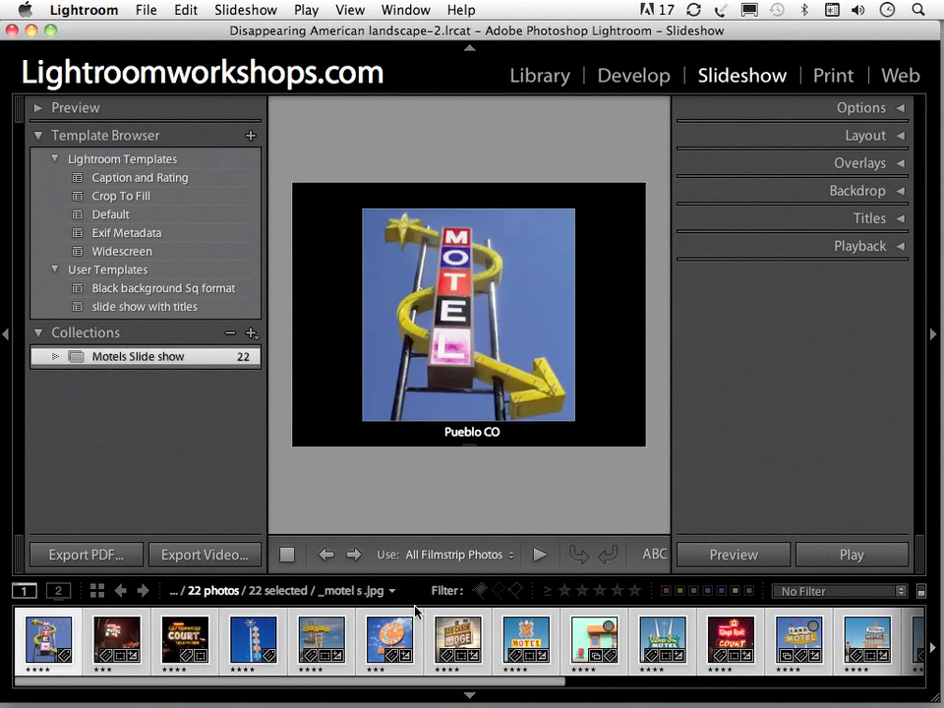
{"action": "left_click", "coordinate": [870, 555]}
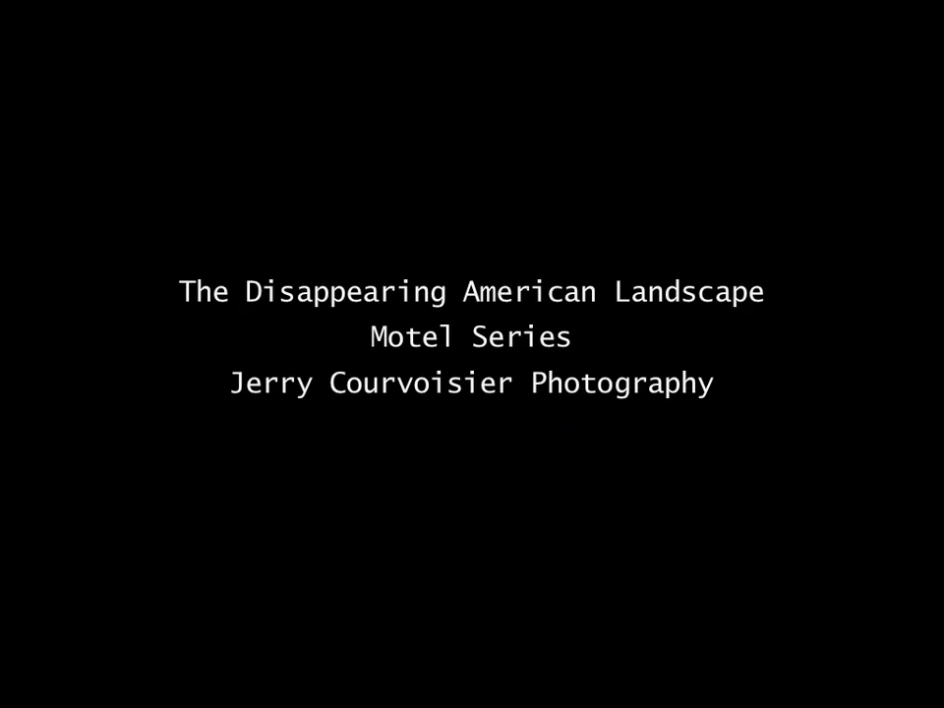
{"action": "key", "text": "space"}
{"action": "key", "text": "space"}
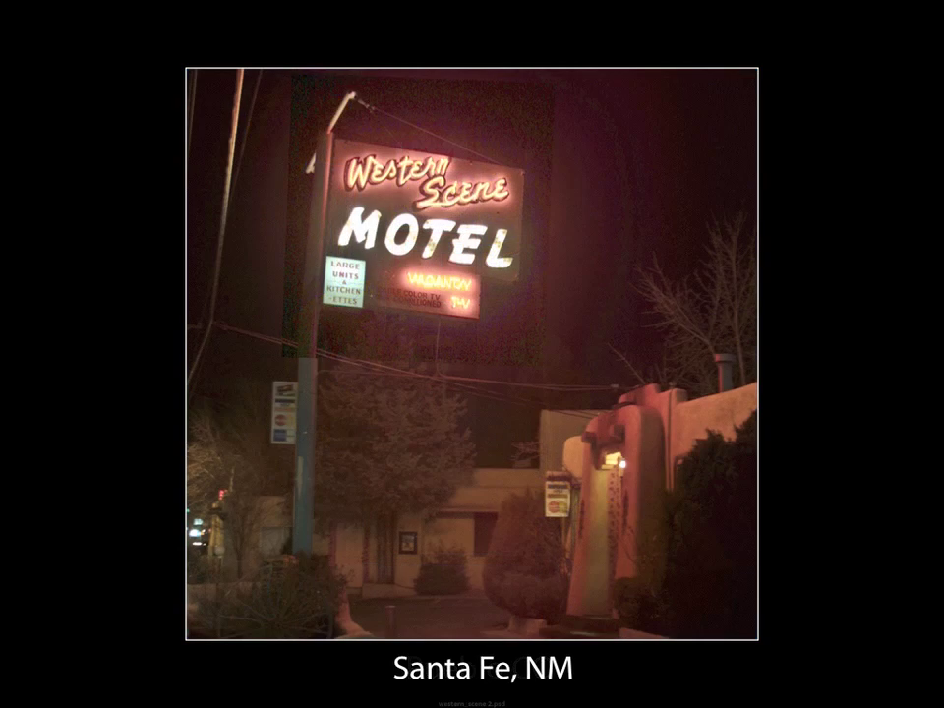
{"action": "key", "text": "space"}
{"action": "key", "text": "space"}
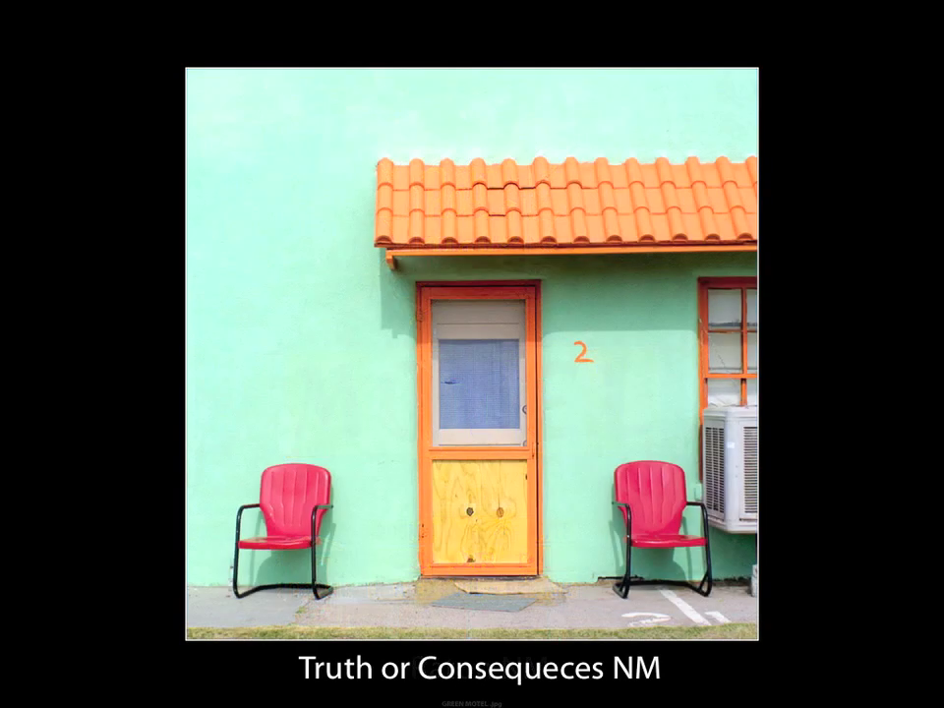
{"action": "key", "text": "Escape"}
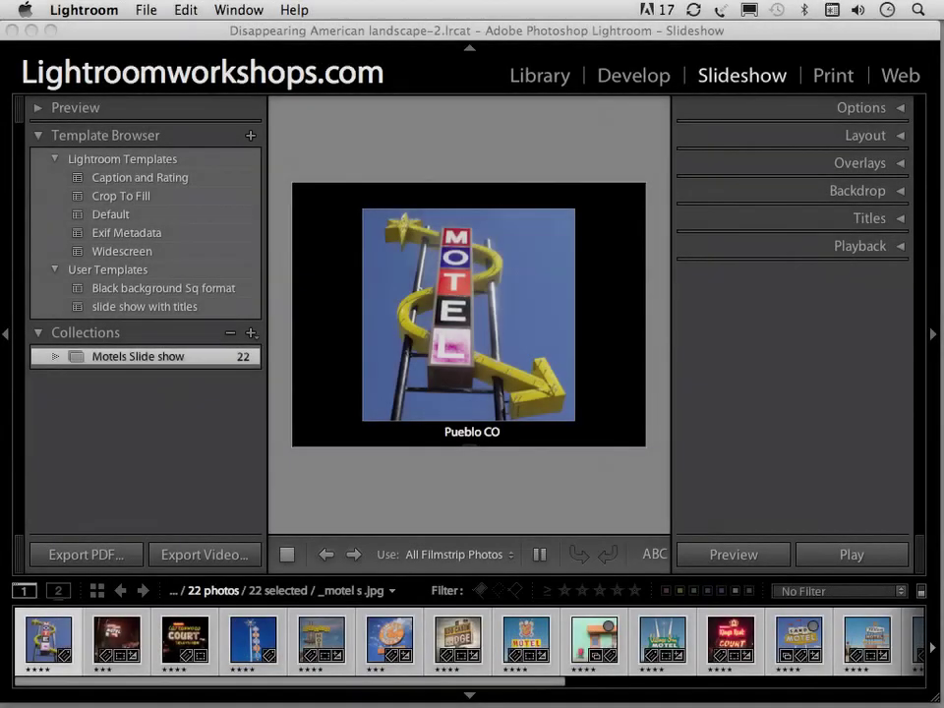